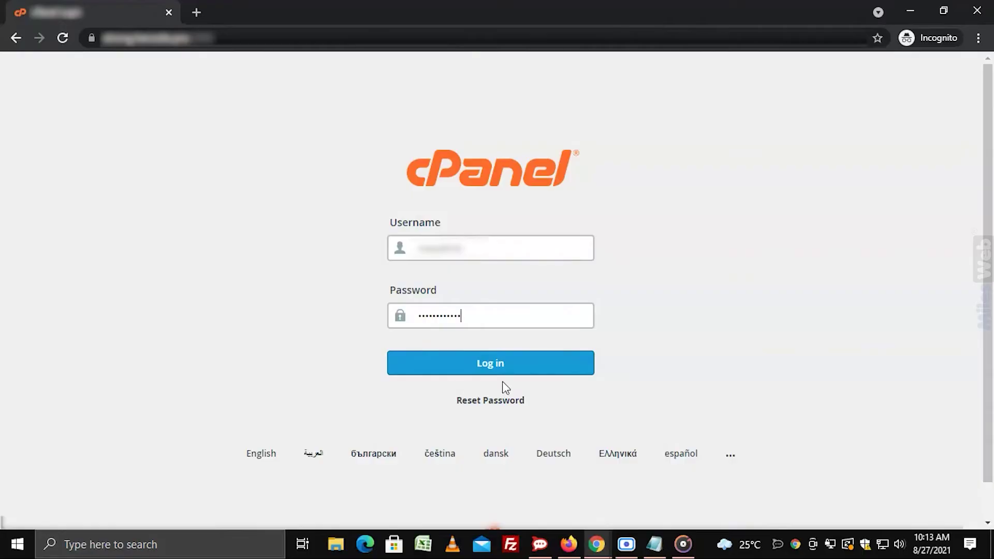
- Sign in to cPanel and open Directory Privacy from the Files section to list the account's folders
click(494, 369)
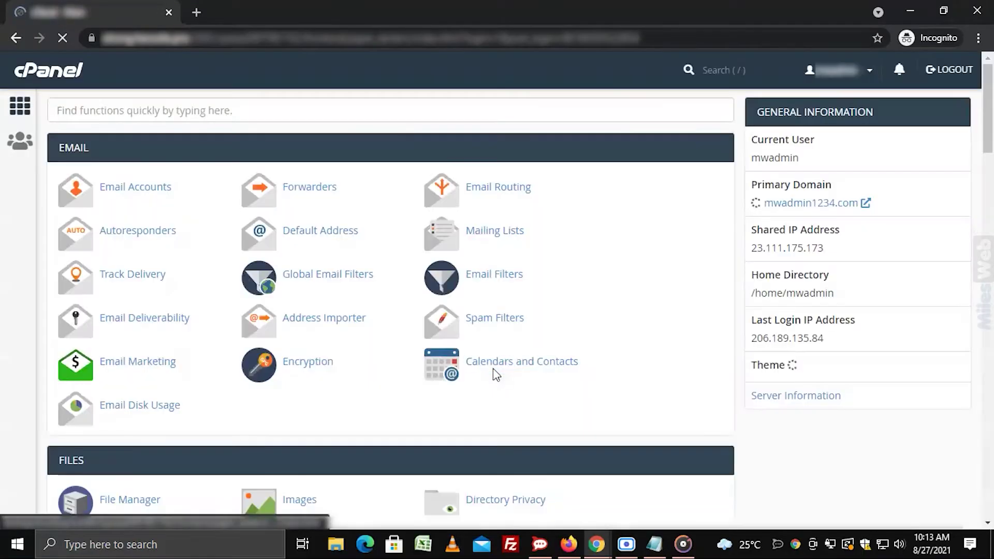
scroll(506, 385, down, 3)
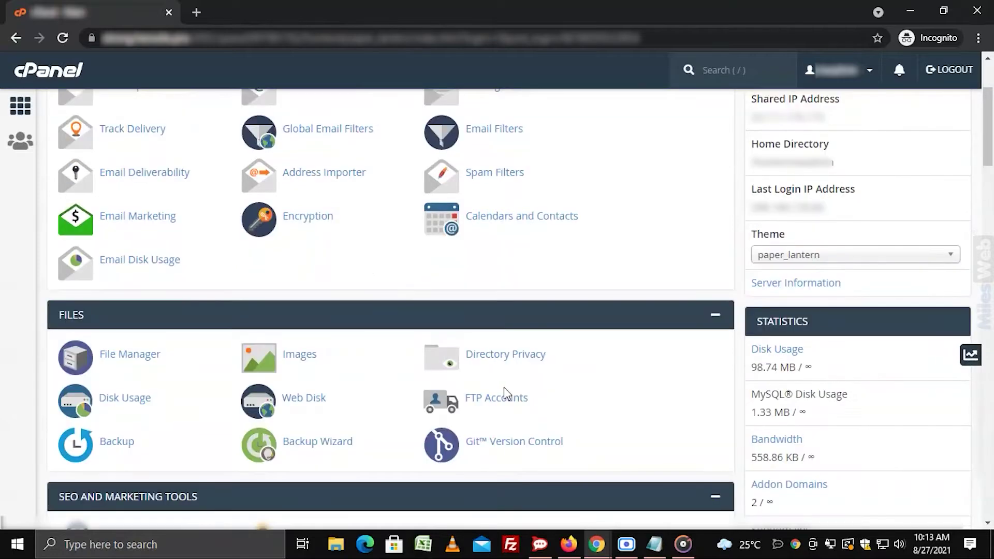
click(501, 372)
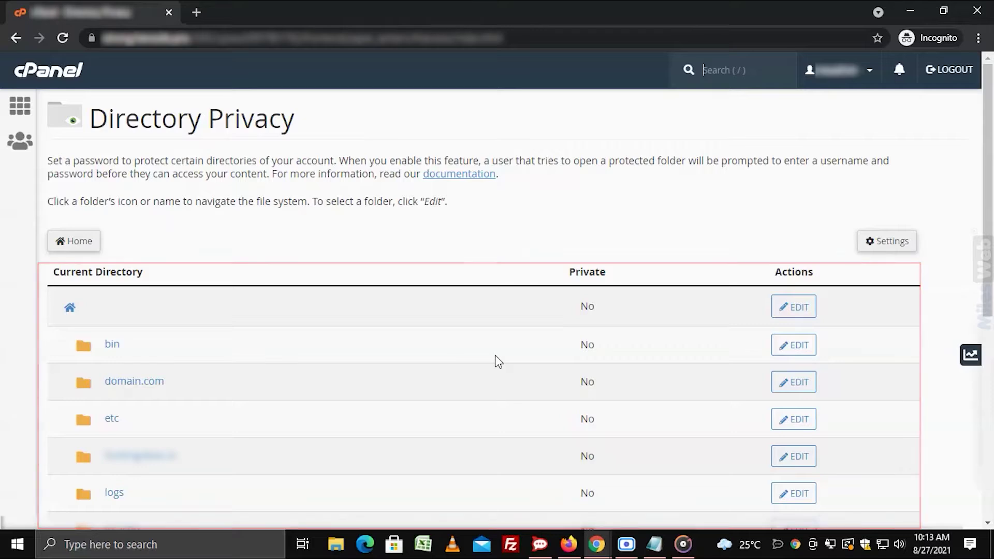
scroll(498, 361, down, 2)
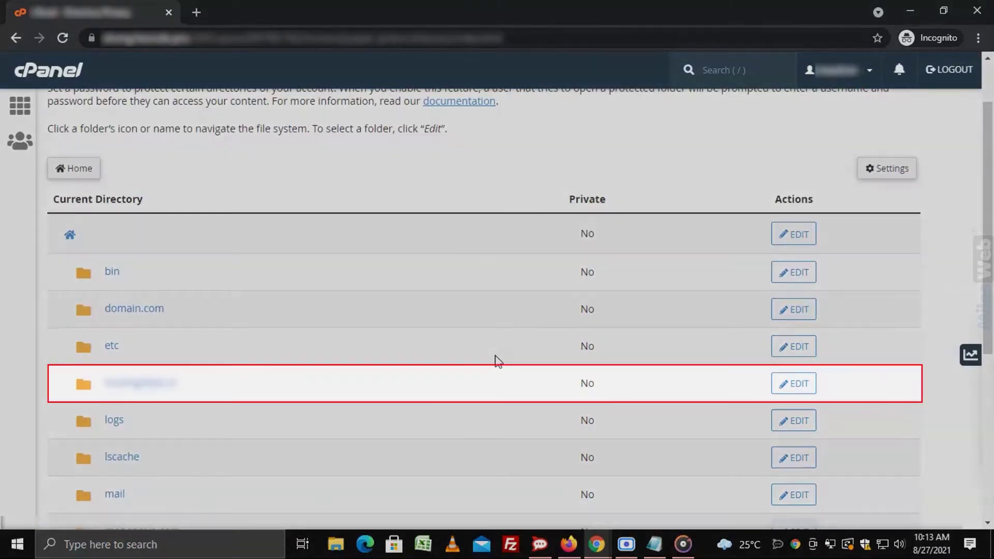
- Open the website's folder and edit the wp-admin folder's protection settings
click(164, 390)
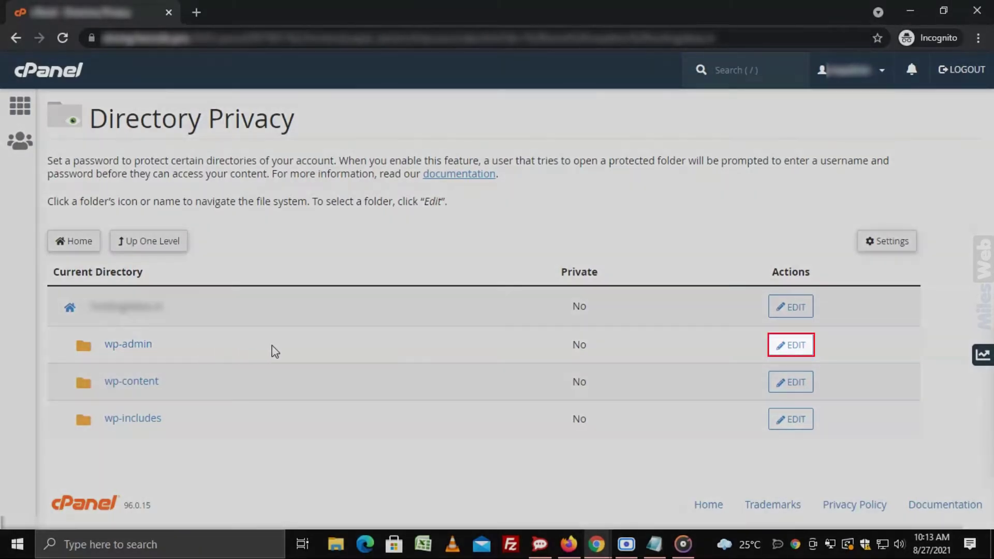
click(779, 351)
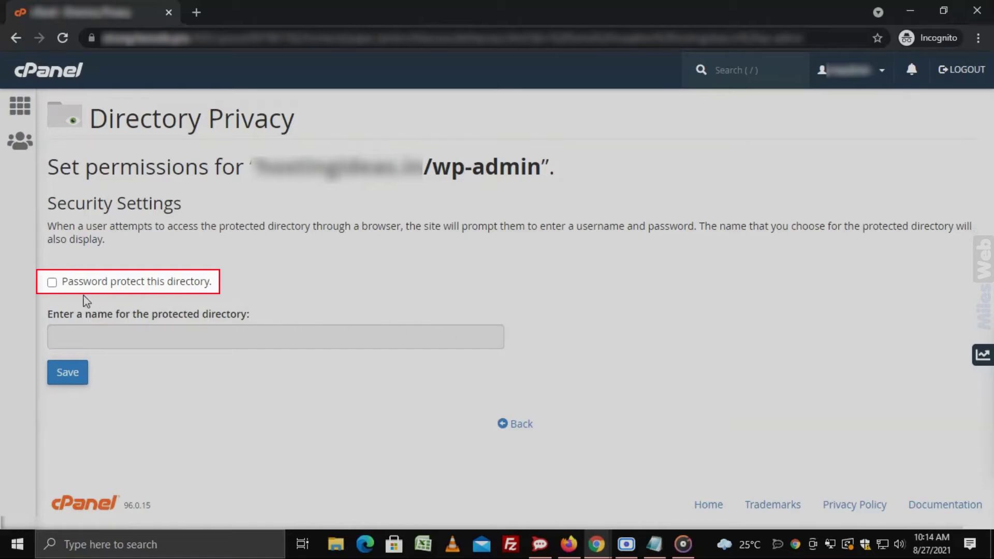
- Enable password protection on wp-admin with the directory name 'admin', save it, and return to the form
click(53, 285)
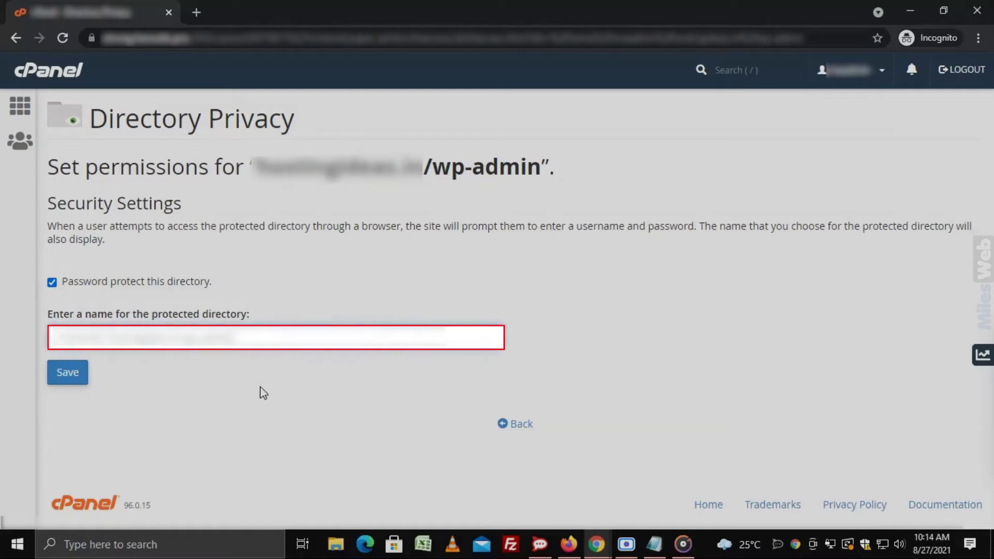
key(ctrl+a)
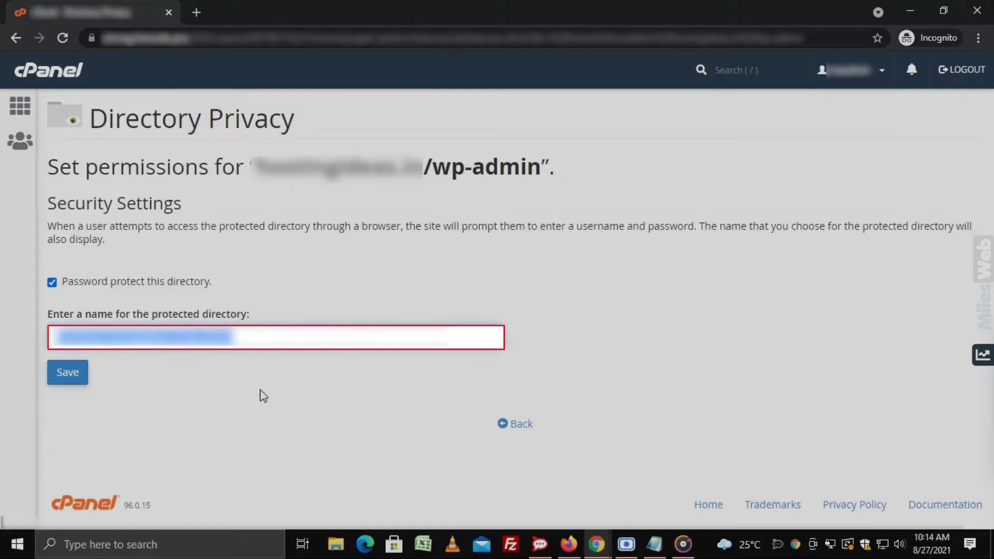
text(admin)
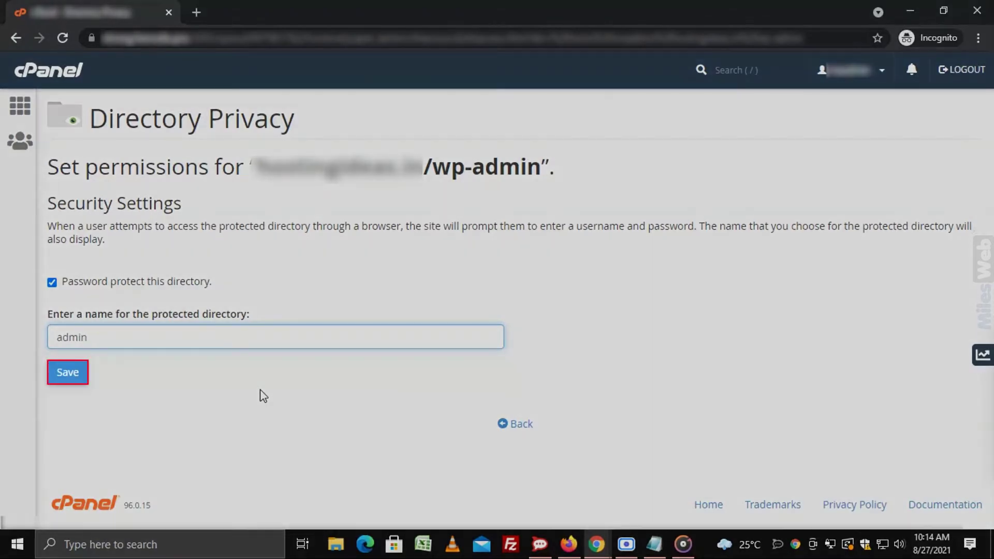
click(79, 377)
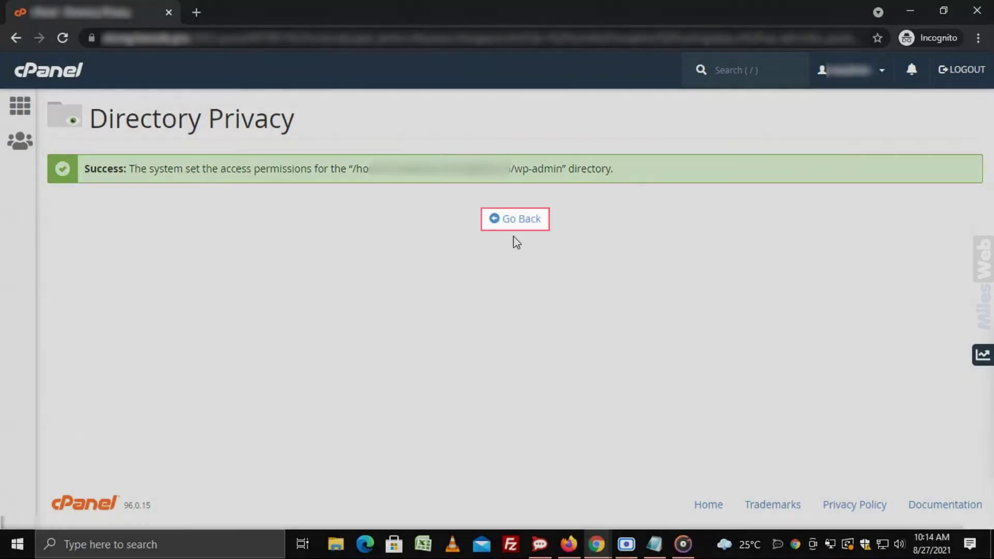
click(515, 226)
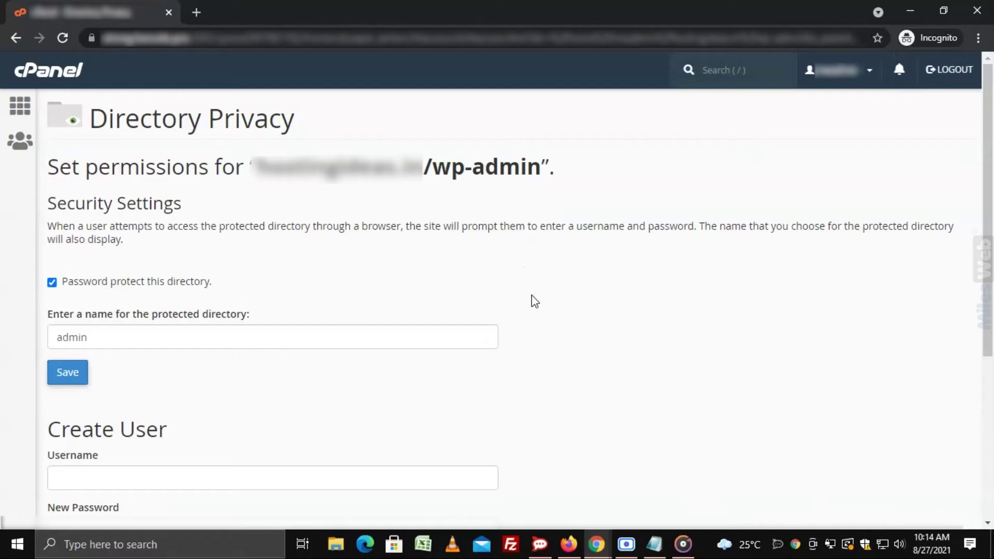
- In Create User, enter the new username and paste the password into New and Confirm Password
scroll(537, 301, down, 4)
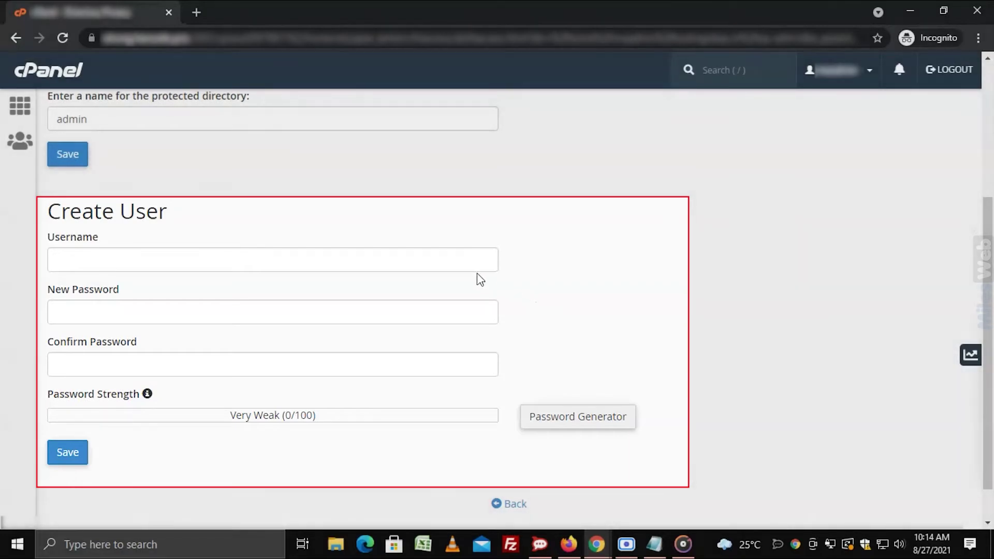
click(457, 265)
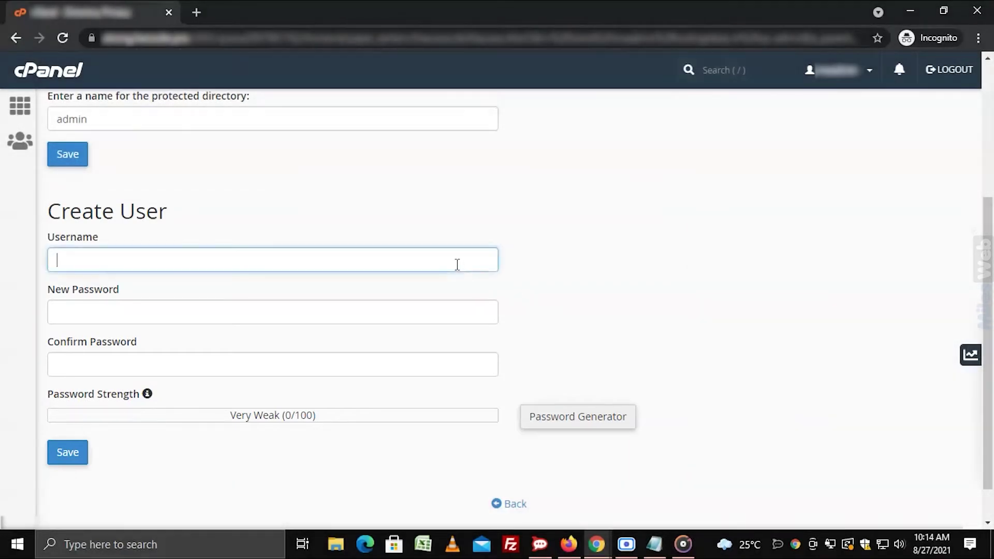
text(adminga)
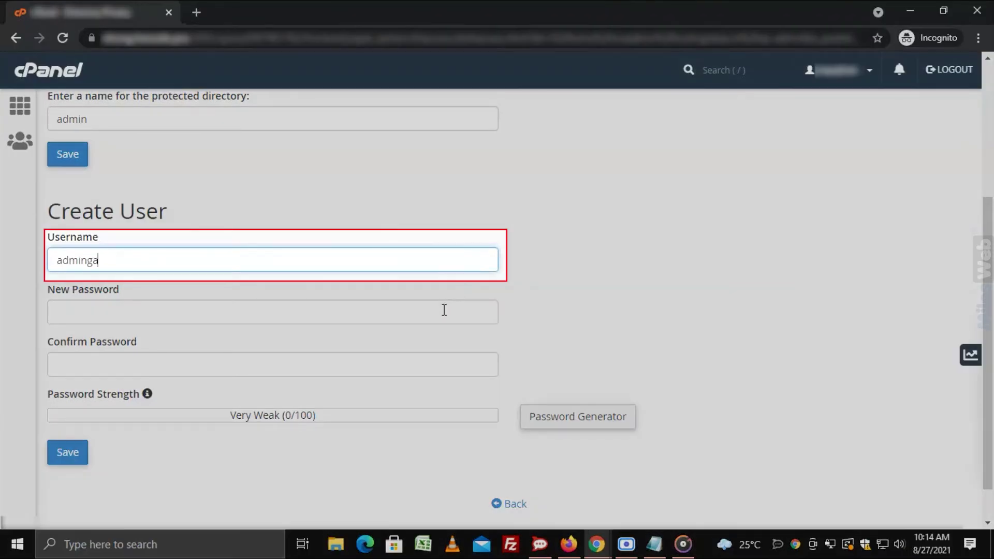
click(444, 310)
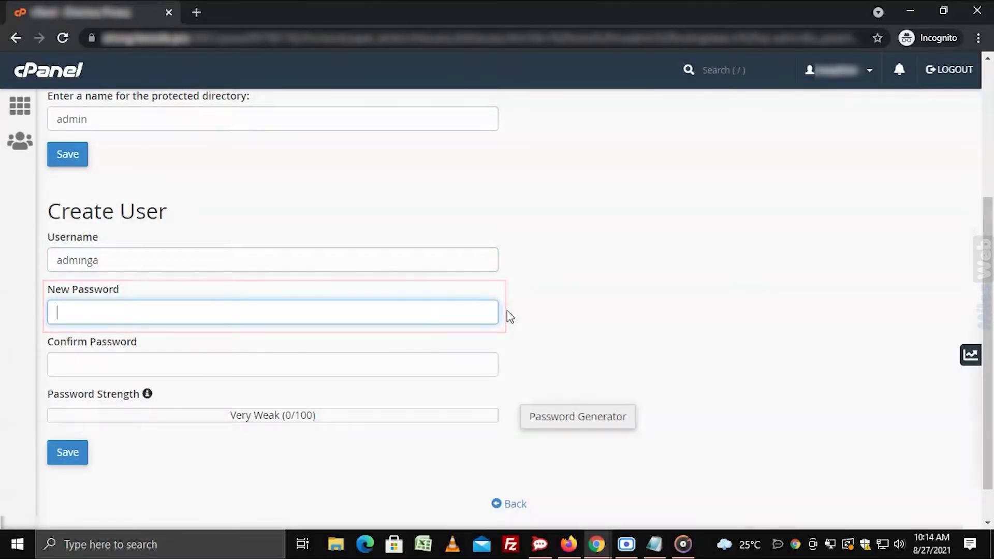
key(ctrl+v)
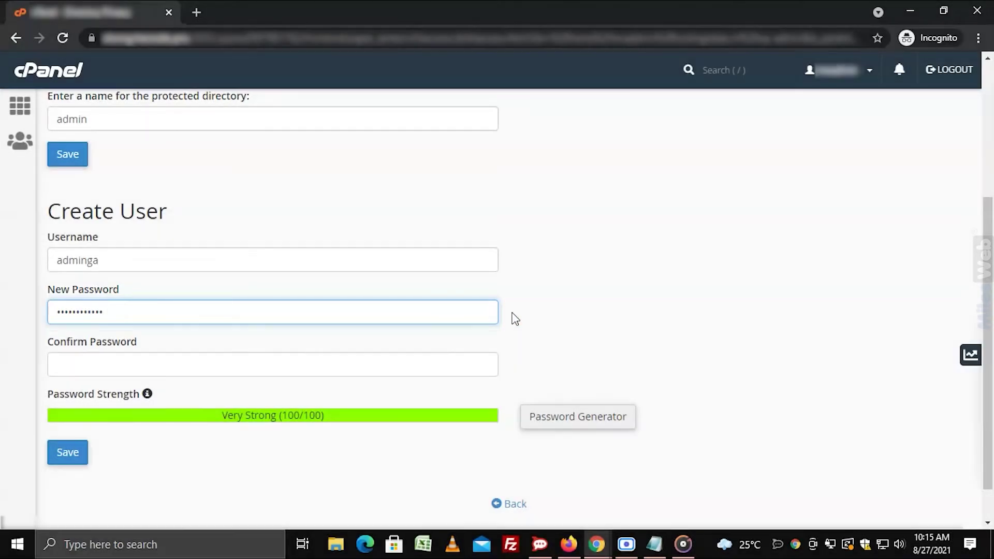
click(488, 362)
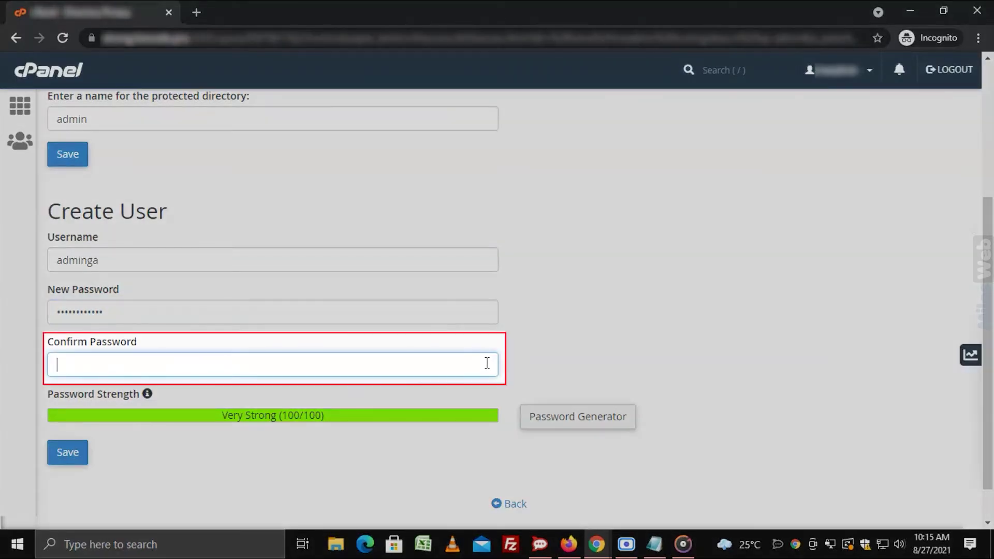
key(ctrl+v)
click(481, 393)
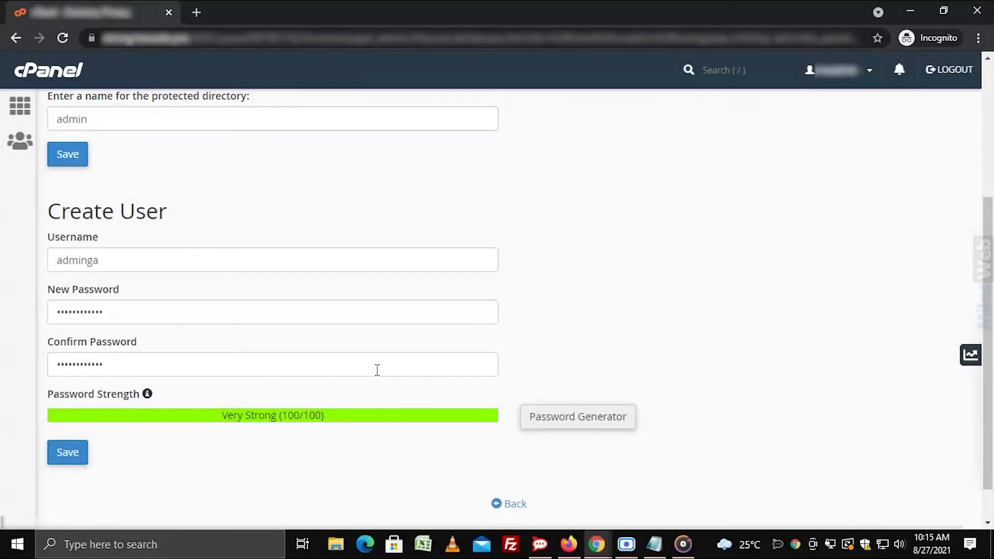
click(376, 370)
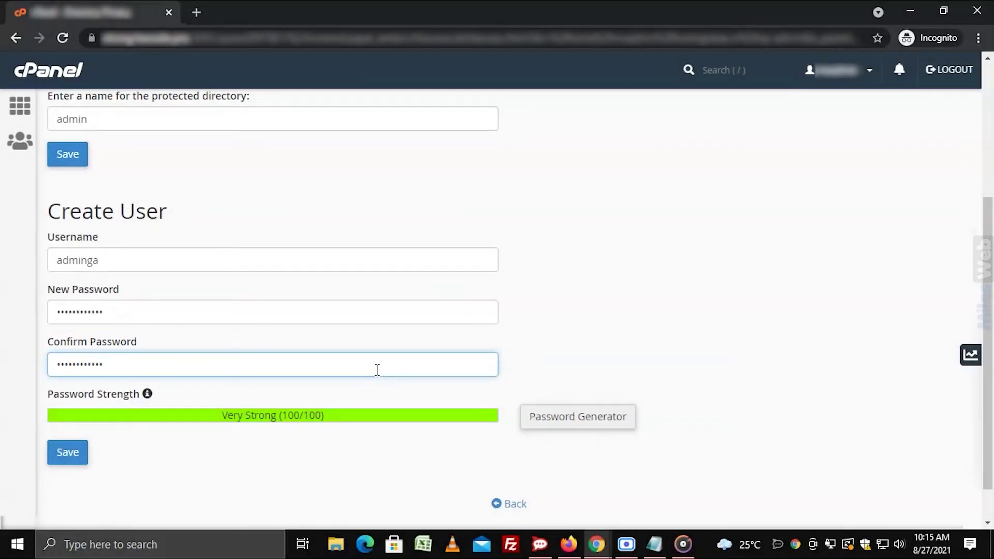
- Clear the previously entered new password and confirmation fields
key(ctrl+a)
key(BackSpace)
click(386, 314)
key(ctrl+a)
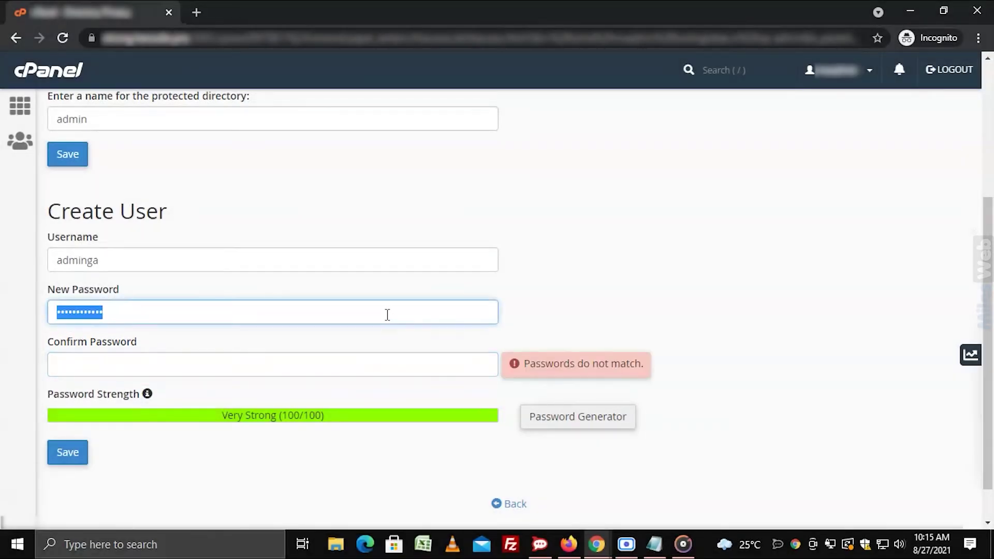
key(BackSpace)
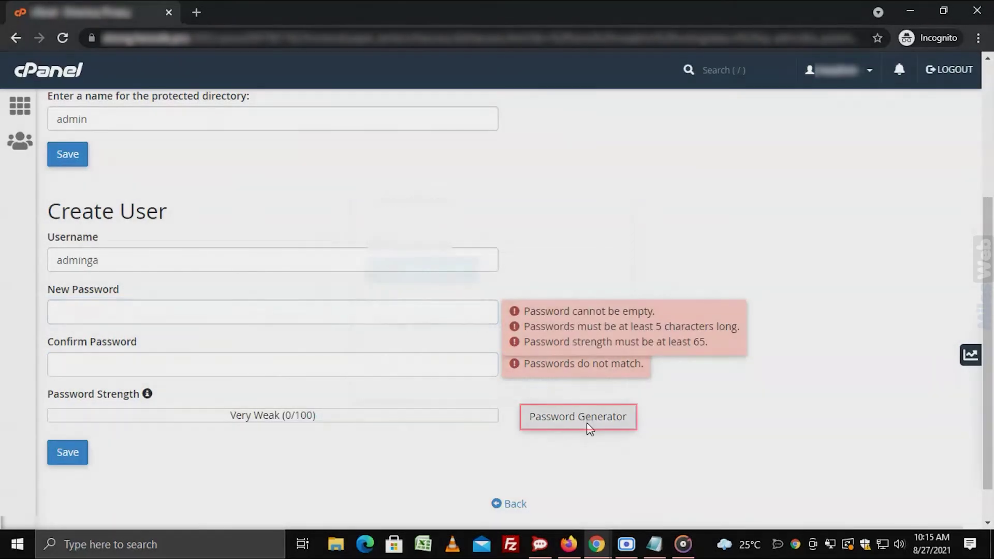
- Generate a password, keep a copy in Notepad, apply it to both fields, and save the user
click(586, 423)
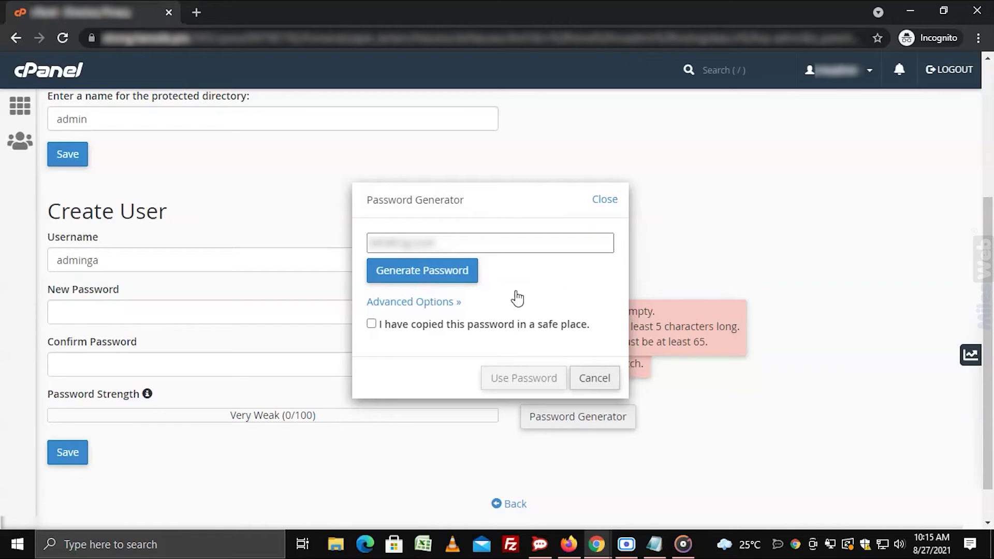
triple_click(462, 242)
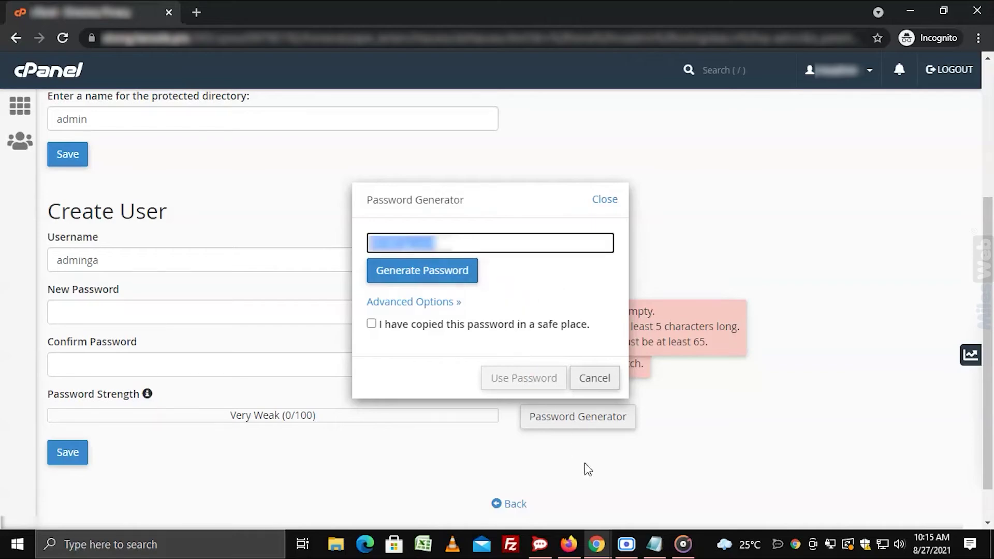
click(655, 544)
key(ctrl+v)
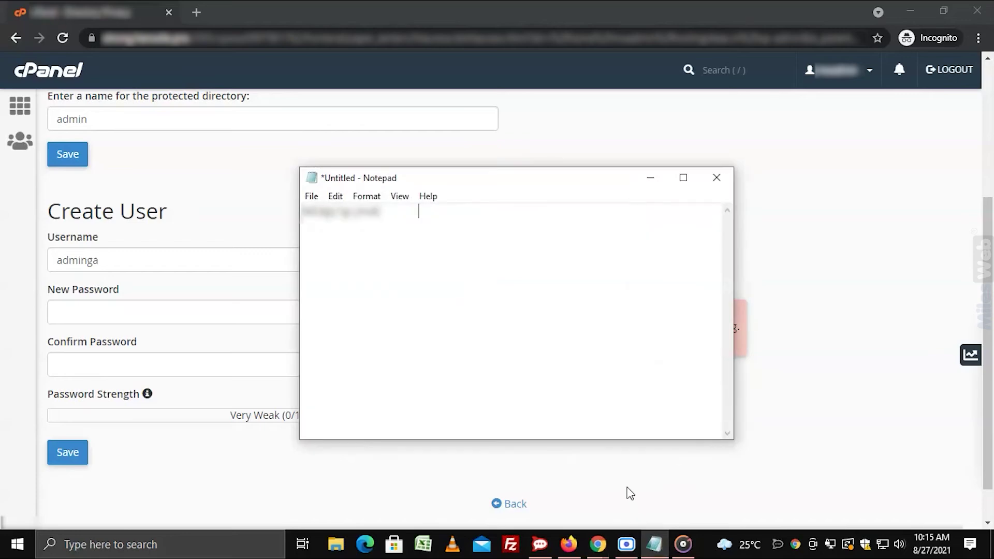
key(alt+Tab)
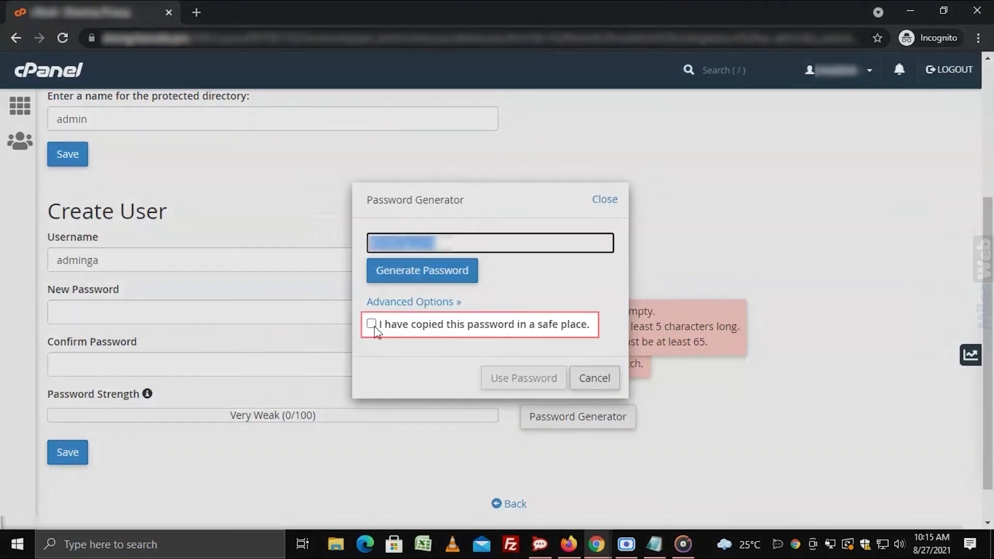
click(372, 323)
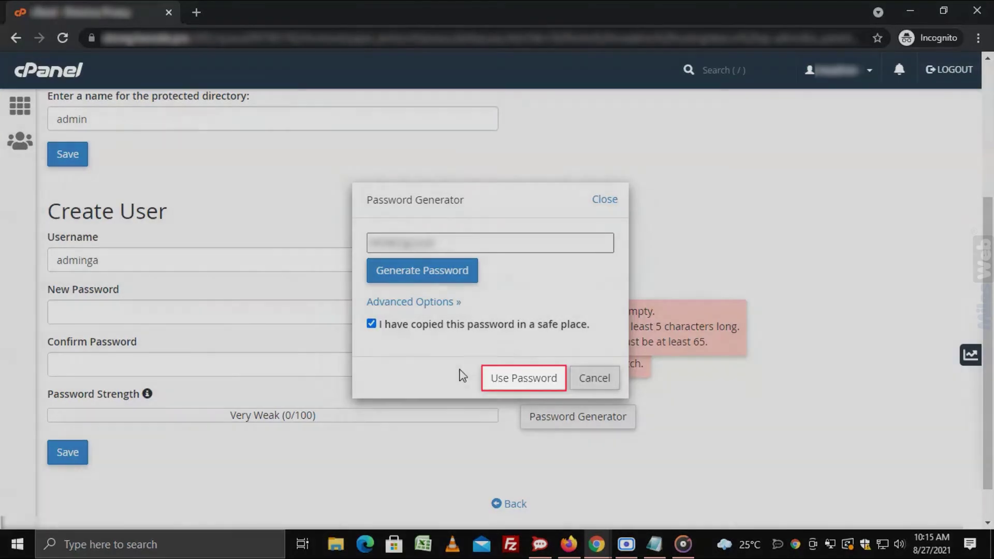
click(506, 382)
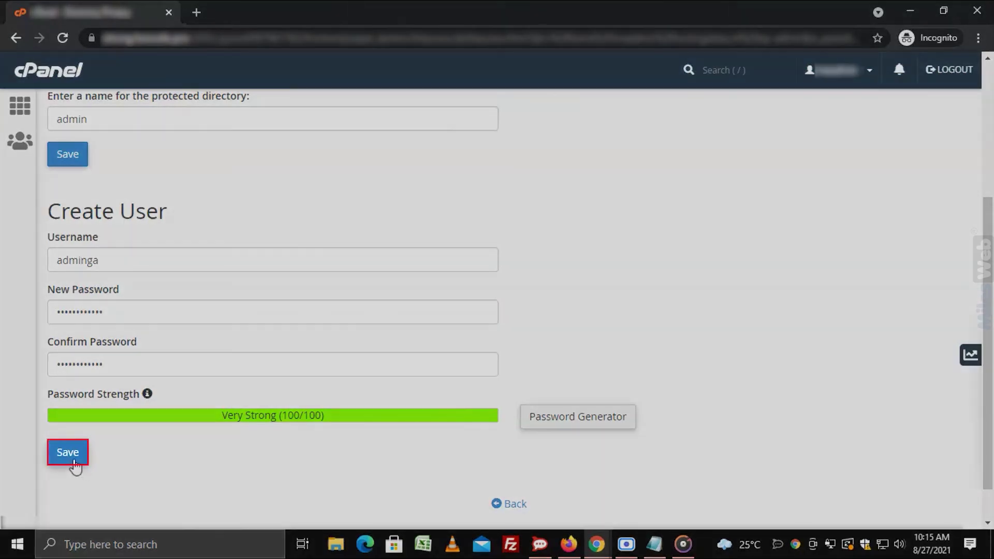
click(71, 461)
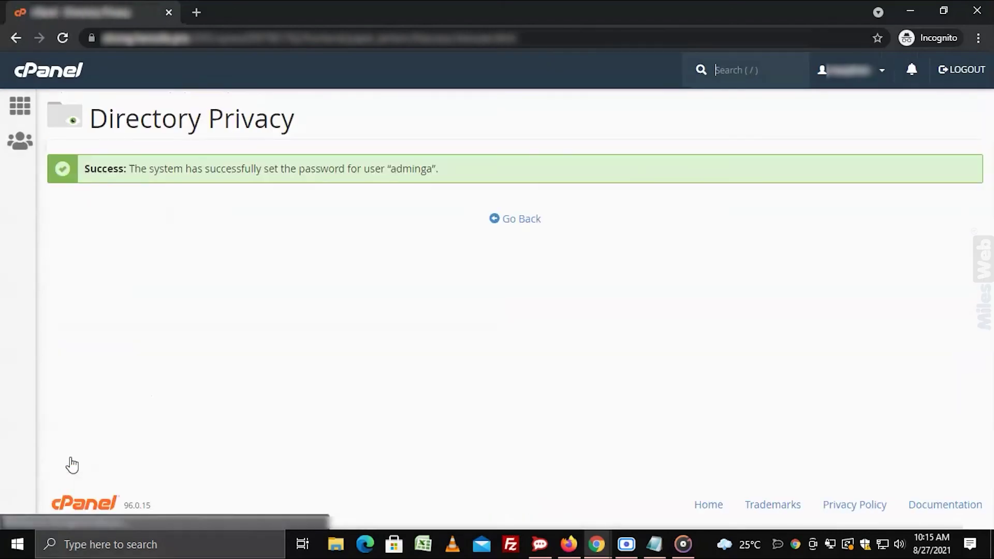